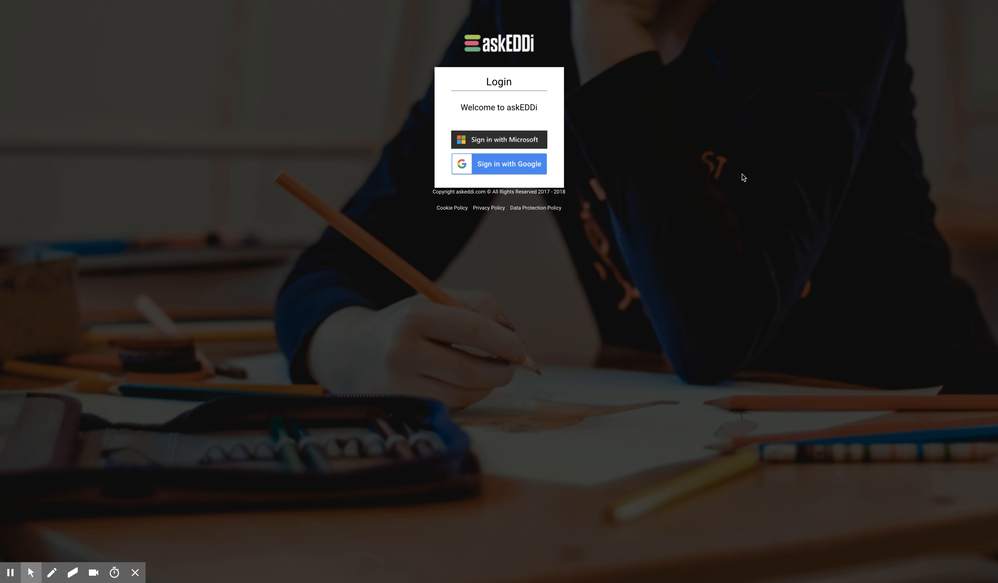
Sign in with the Microsoft account and choose Wonde Testing School as the school
left_click(536, 138)
left_click(536, 140)
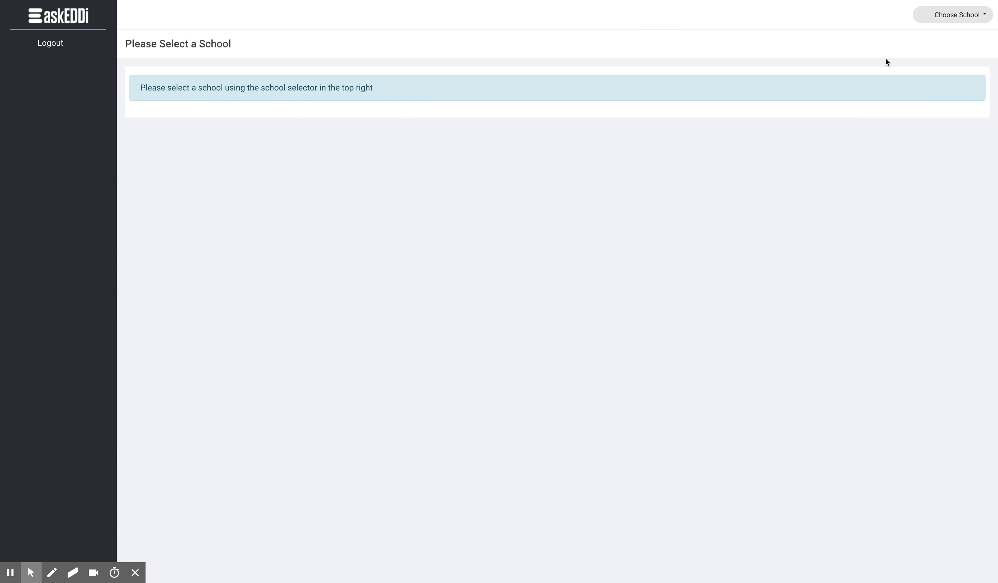
left_click(954, 23)
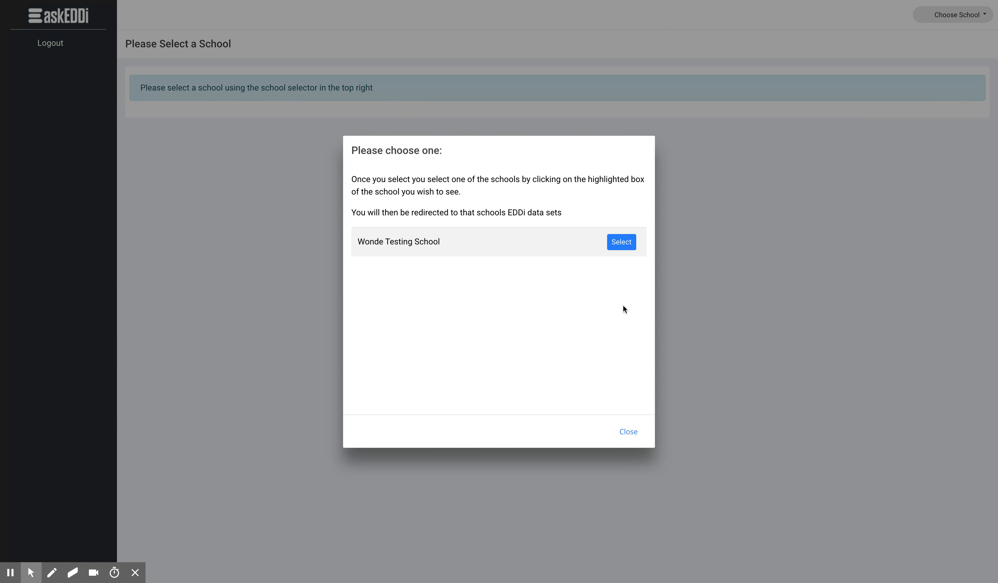
left_click(622, 247)
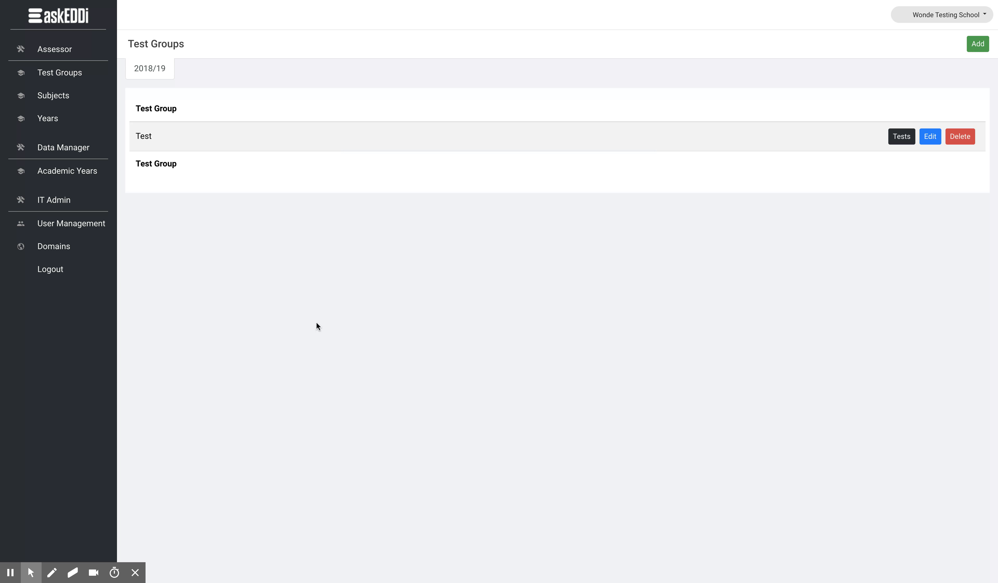
Start adding a domain in the domain settings and enter a sample e-mail address at demopilot.uk as its name
left_click(99, 228)
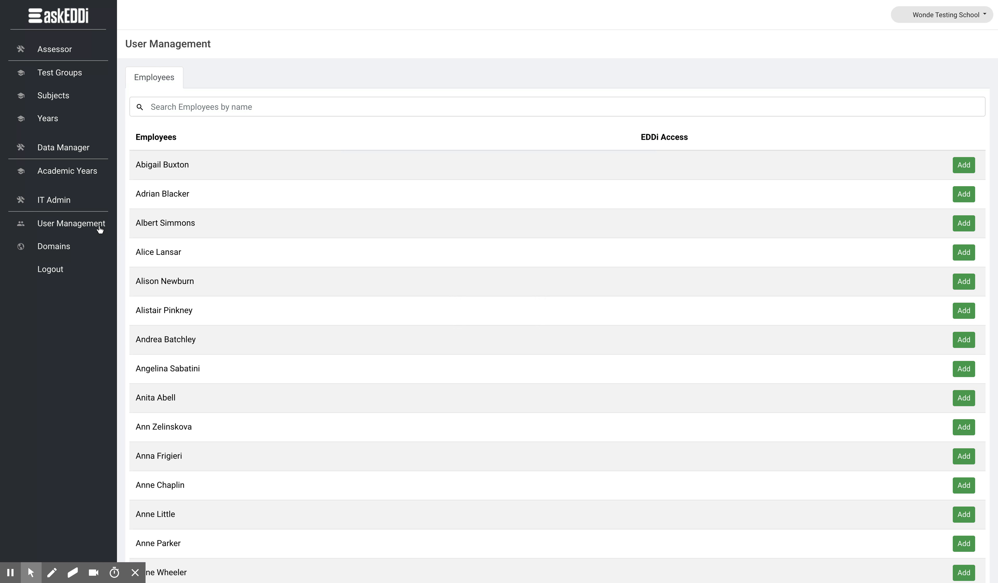
left_click(60, 255)
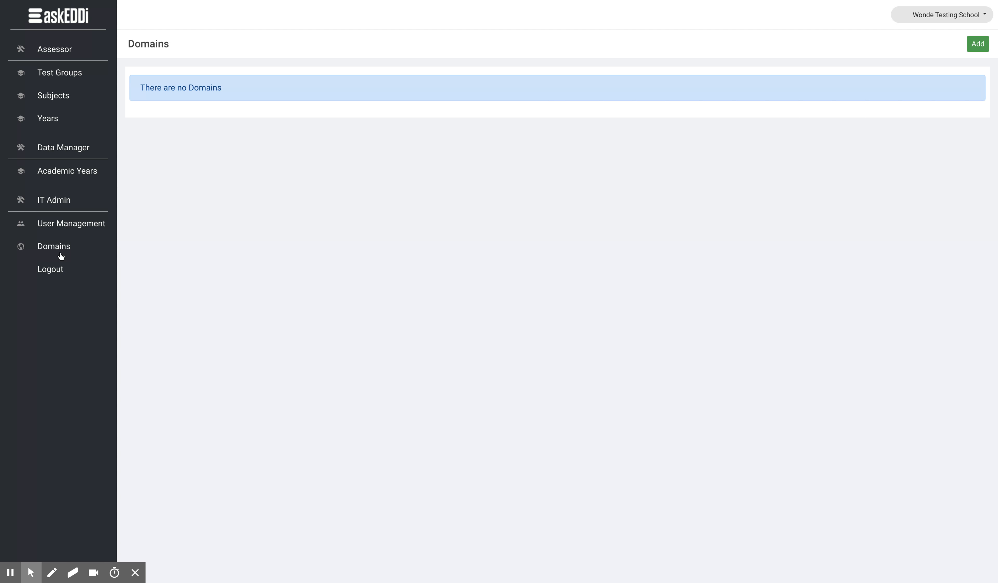
left_click(974, 51)
left_click(399, 197)
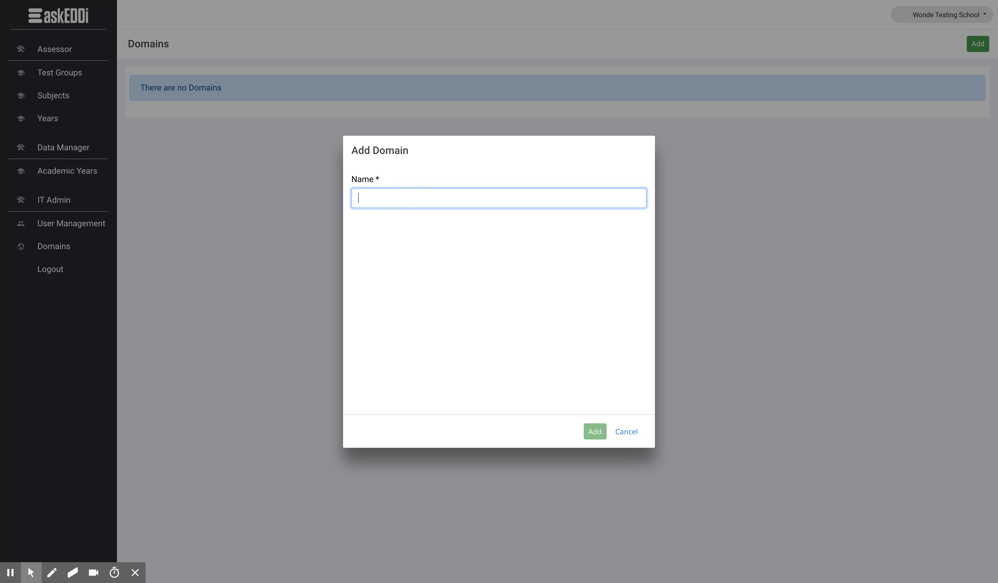
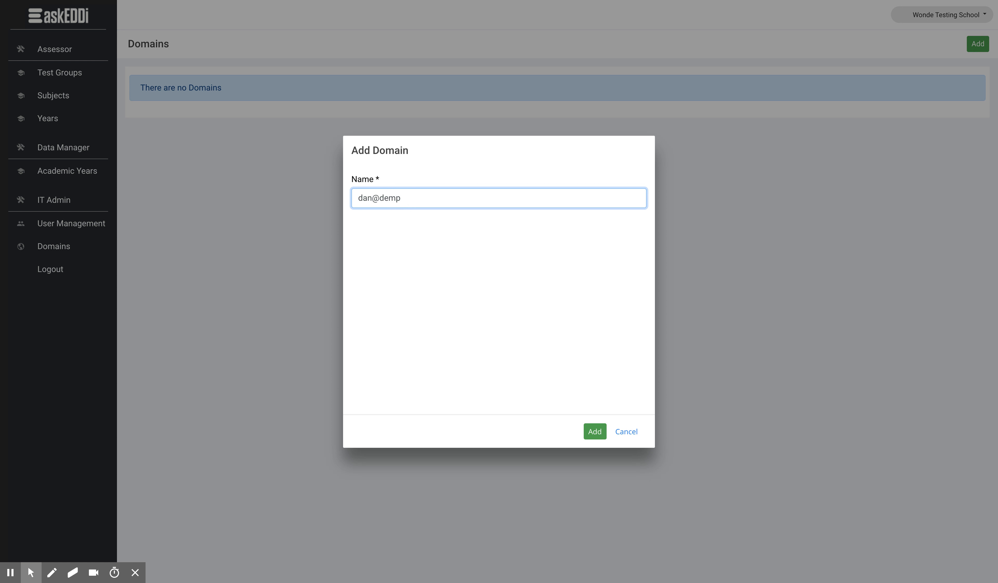
left_click_drag(380, 199, 436, 198)
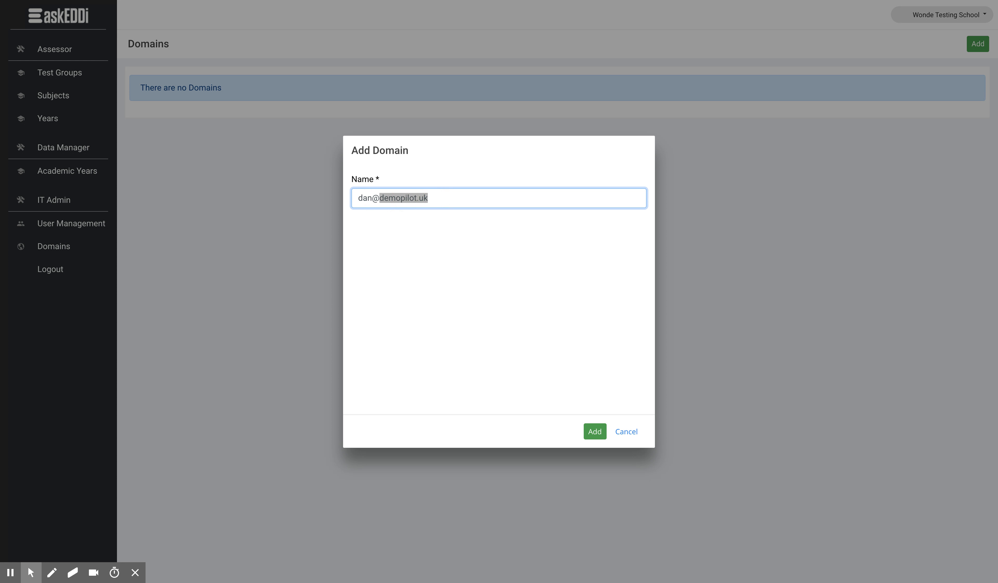
Trim the domain name to demopilot.uk and add the domain
left_click(373, 198)
key("BackSpace")
key("BackSpace")
key("BackSpace")
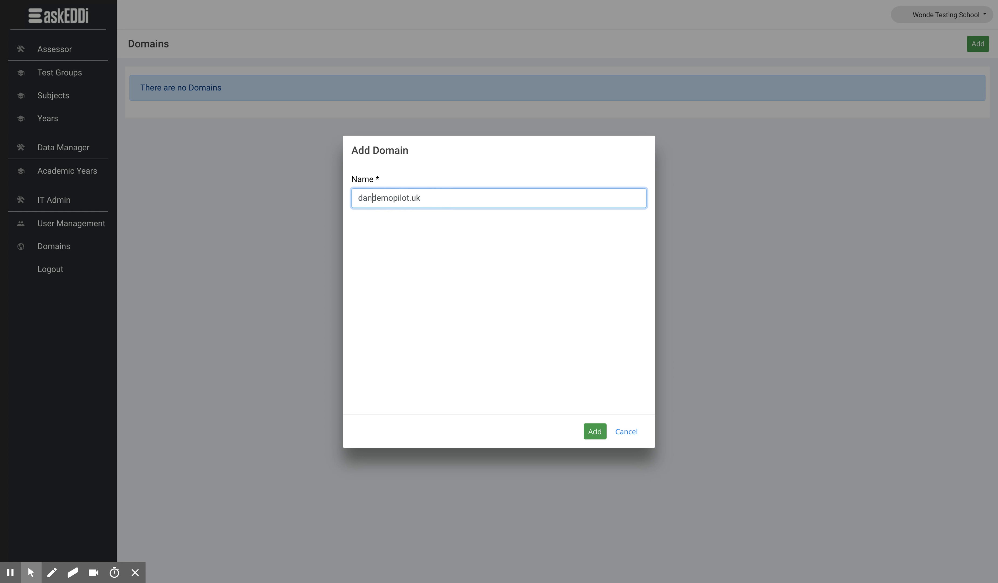
key("Delete")
left_click(595, 431)
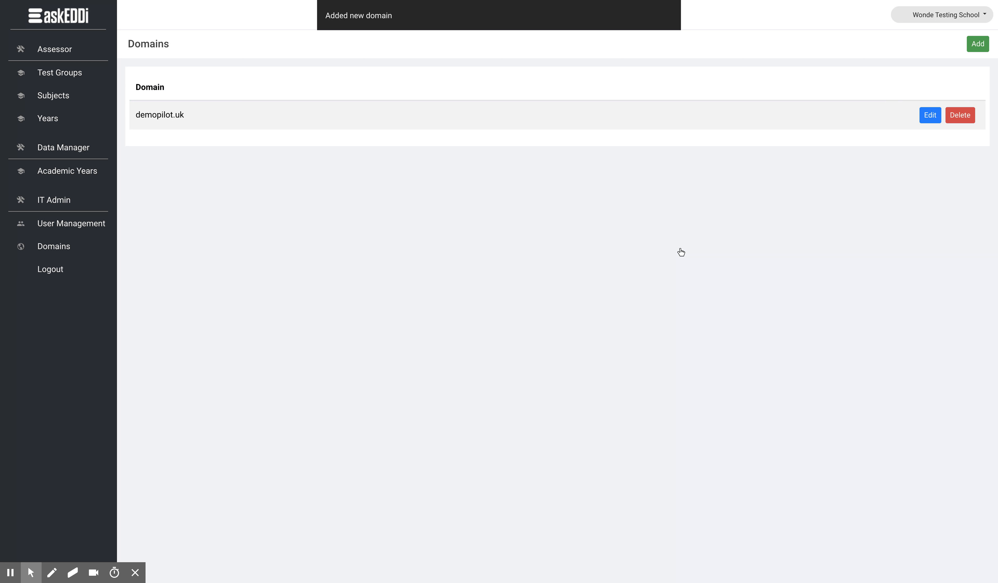
Search the employees by first name in user management and start adding the second match as a user, with the e-mail field active
left_click(106, 232)
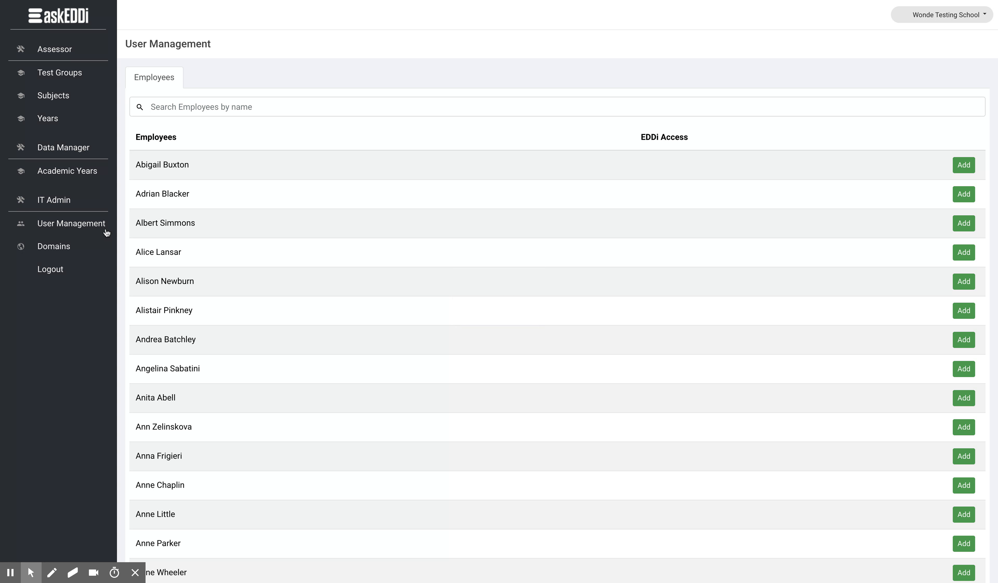
left_click(240, 100)
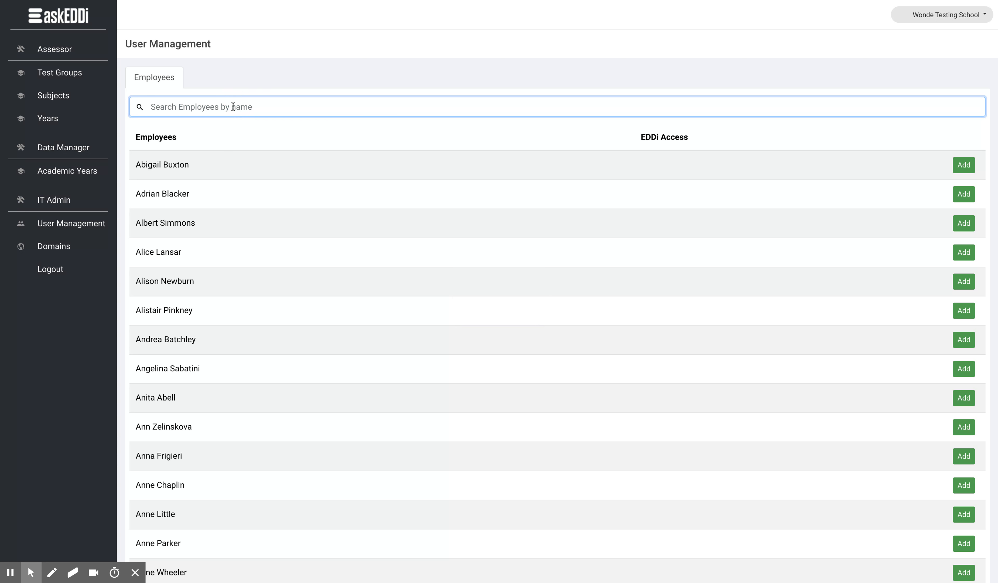
type("rach")
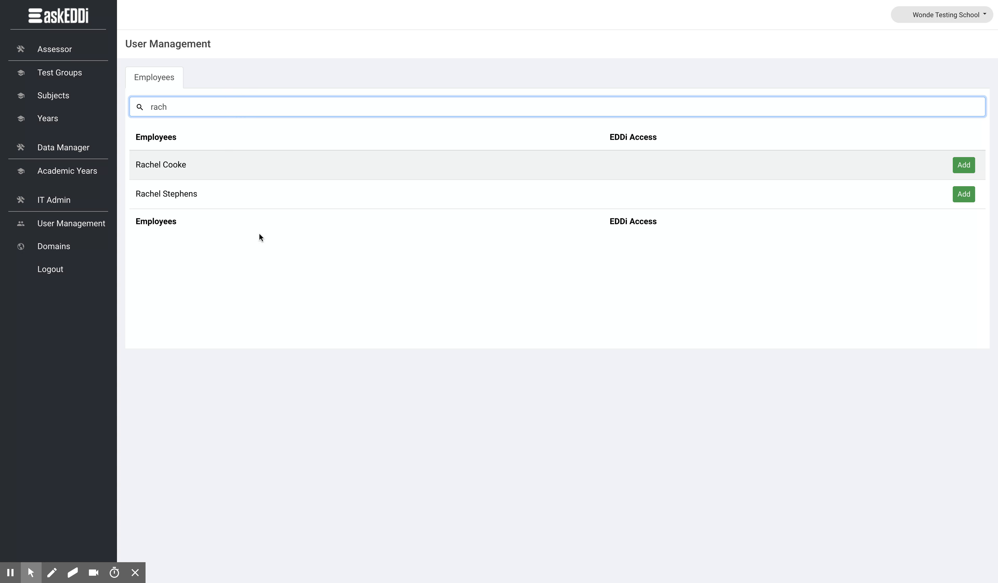
left_click(959, 195)
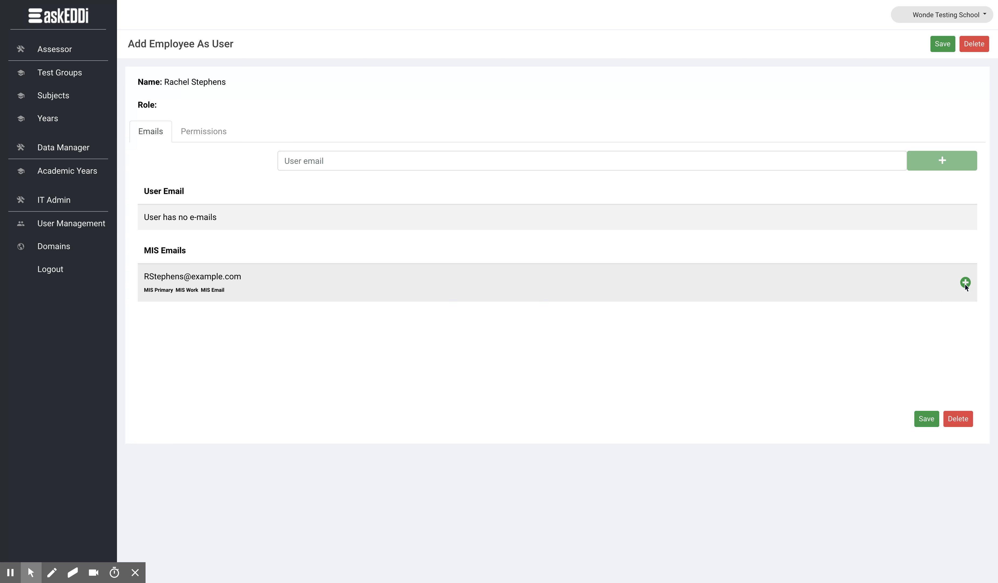
left_click(398, 163)
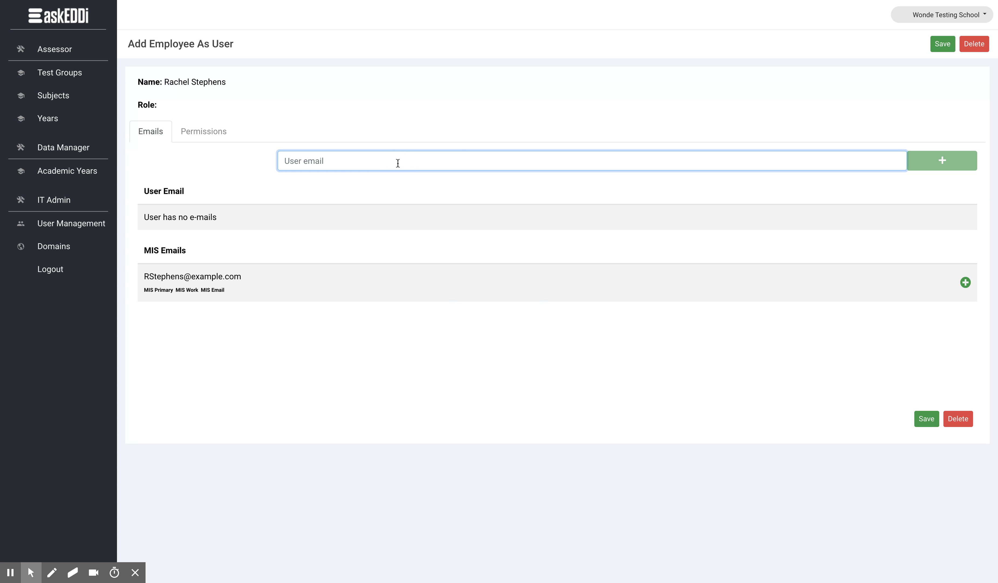
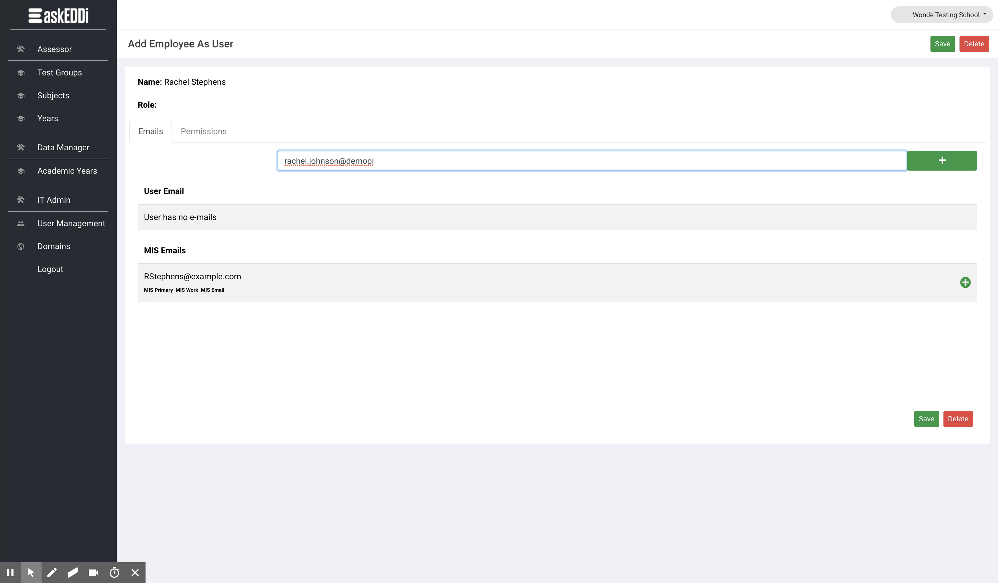
Enter the employee's e-mail address at demopilot.uk and add it as the user e-mail
type("t.uk")
left_click(938, 168)
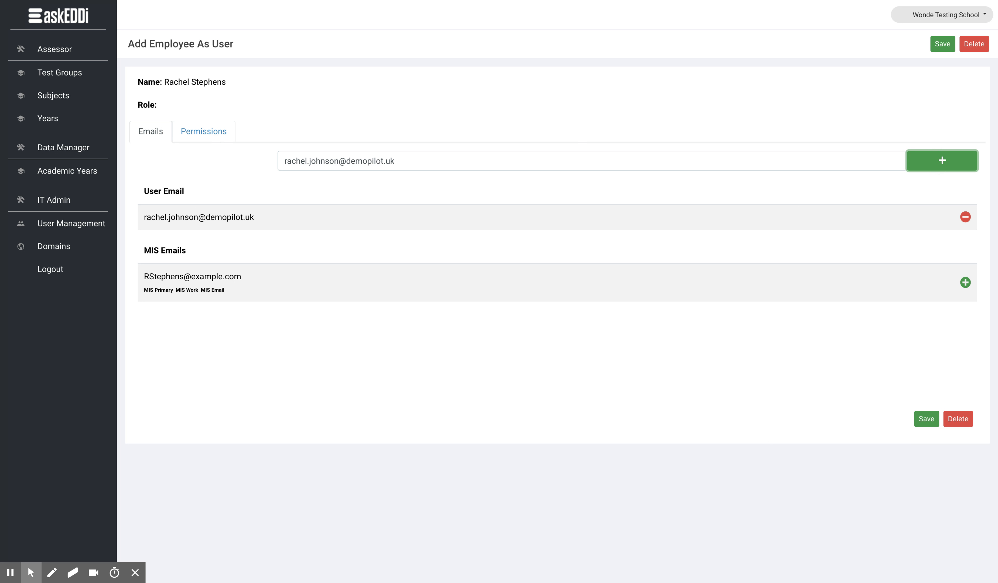
Assign the predefined Teacher role in the new user's permissions
left_click(205, 134)
scroll(391, 190, "down", 3)
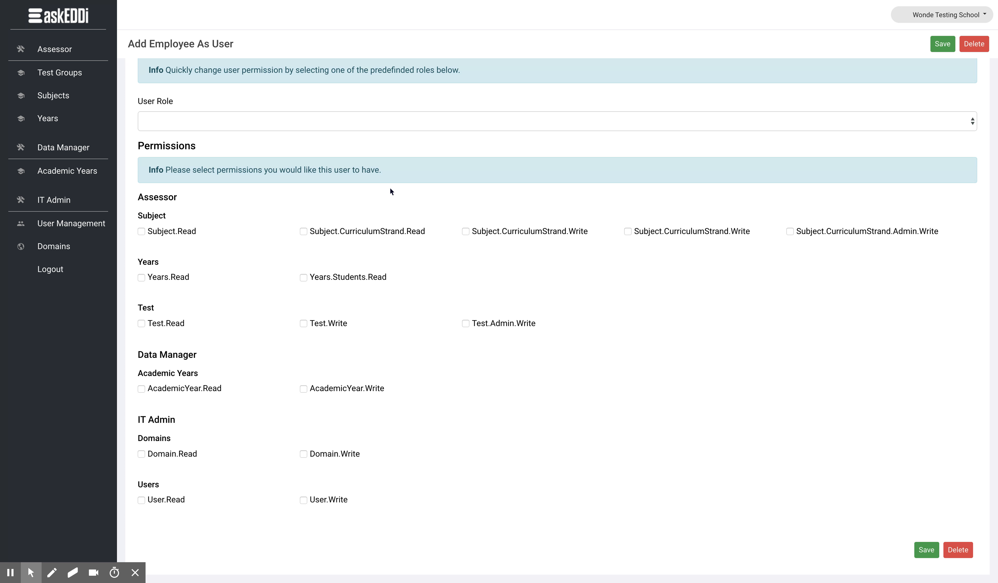
left_click(334, 123)
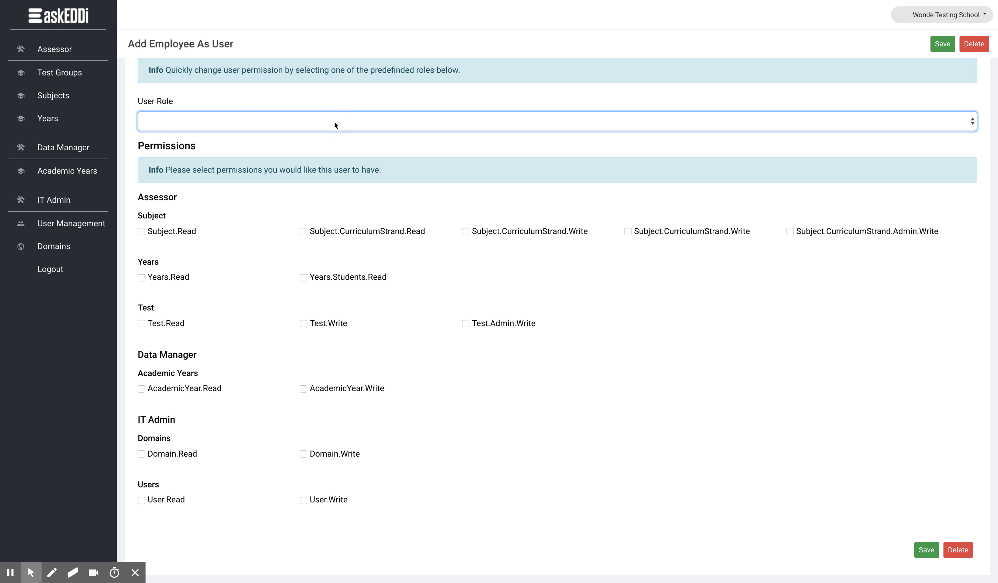
left_click(334, 123)
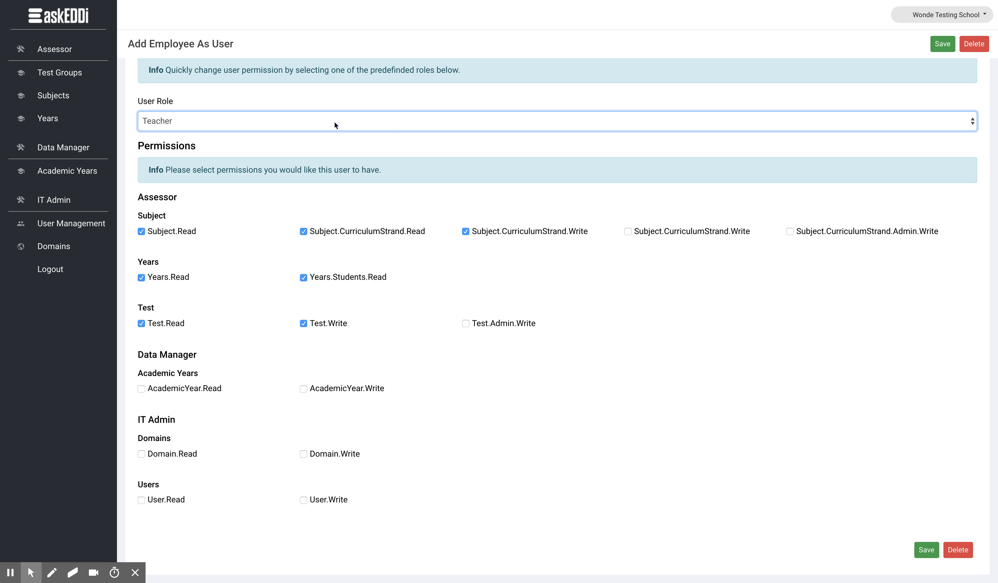
Apply the predefined IT Admin, Global Admin and Data Manager roles in turn to compare their permissions
left_click(259, 129)
left_click(259, 128)
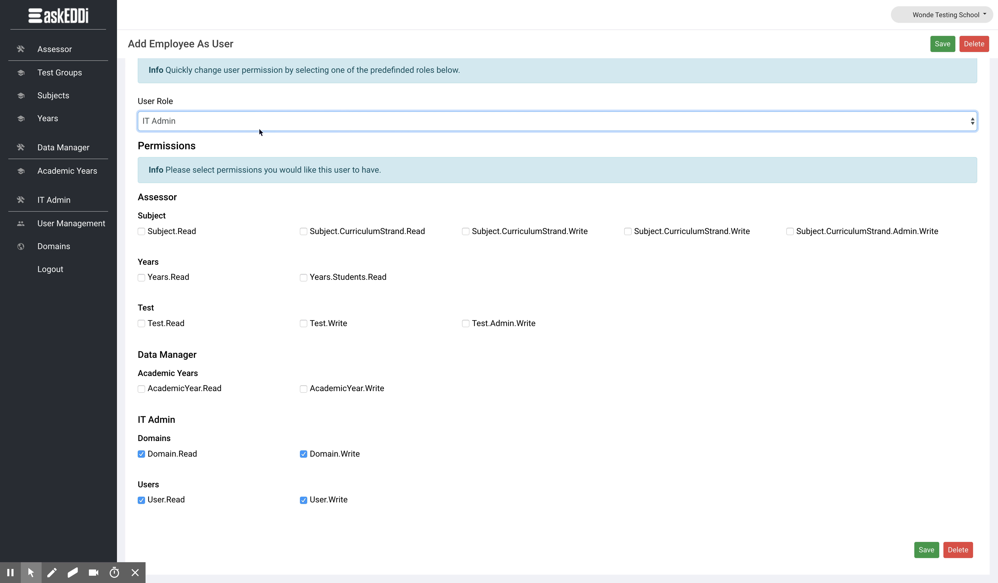
left_click(187, 124)
left_click(194, 136)
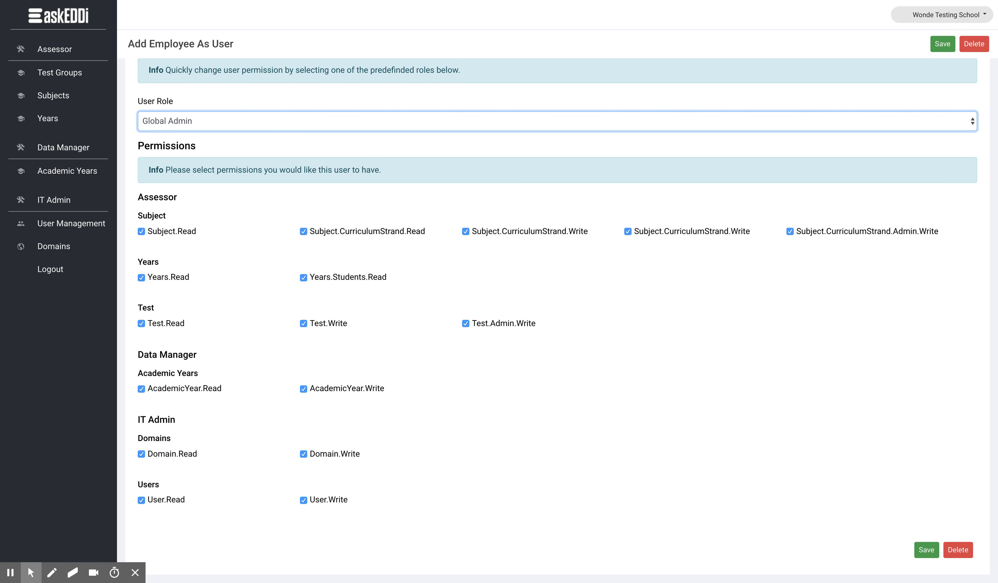
left_click(265, 125)
left_click(239, 145)
scroll(288, 202, "up", 2)
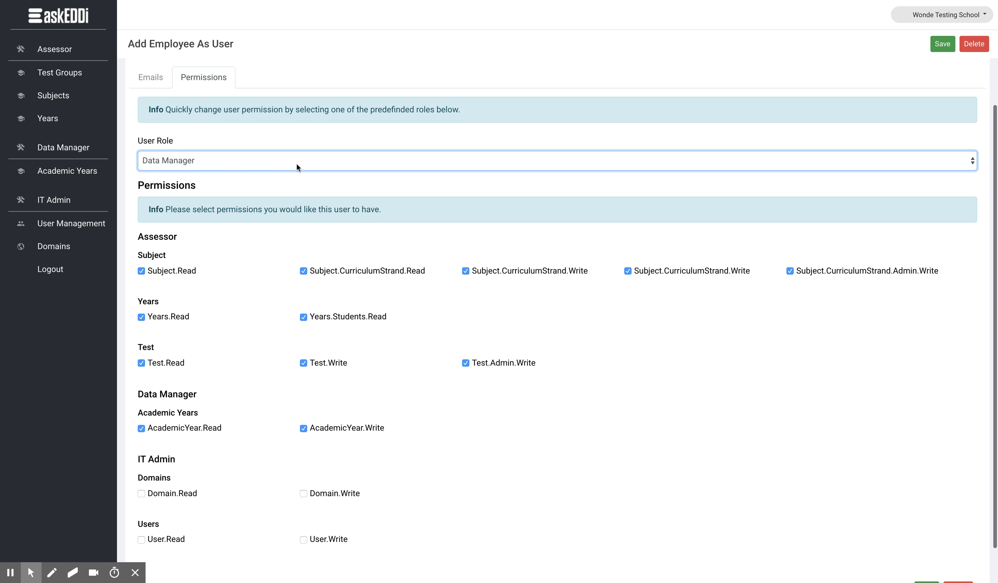
Set the user role to Teacher and save the employee as a user
left_click(291, 157)
left_click(292, 145)
scroll(492, 230, "down", 2)
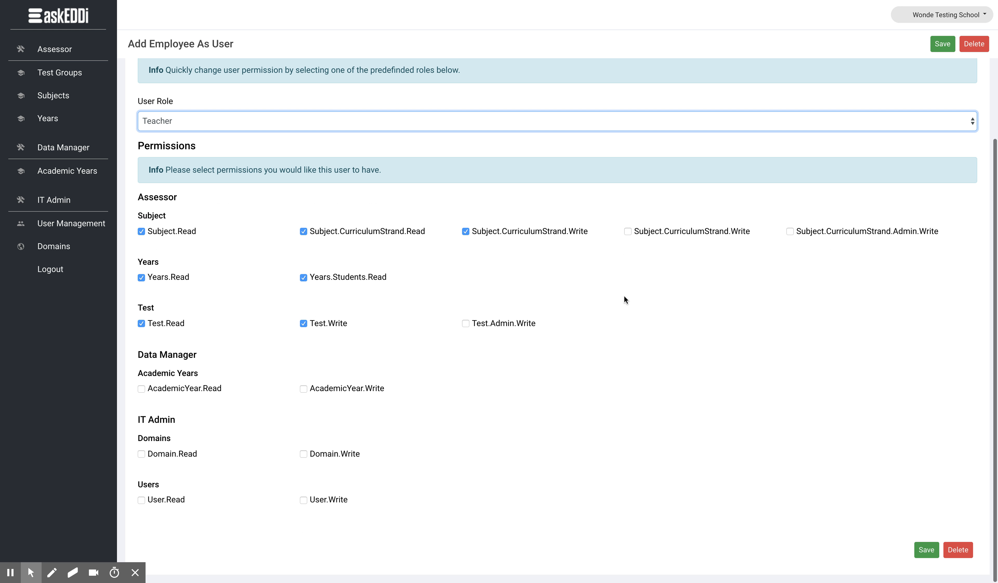
left_click(932, 555)
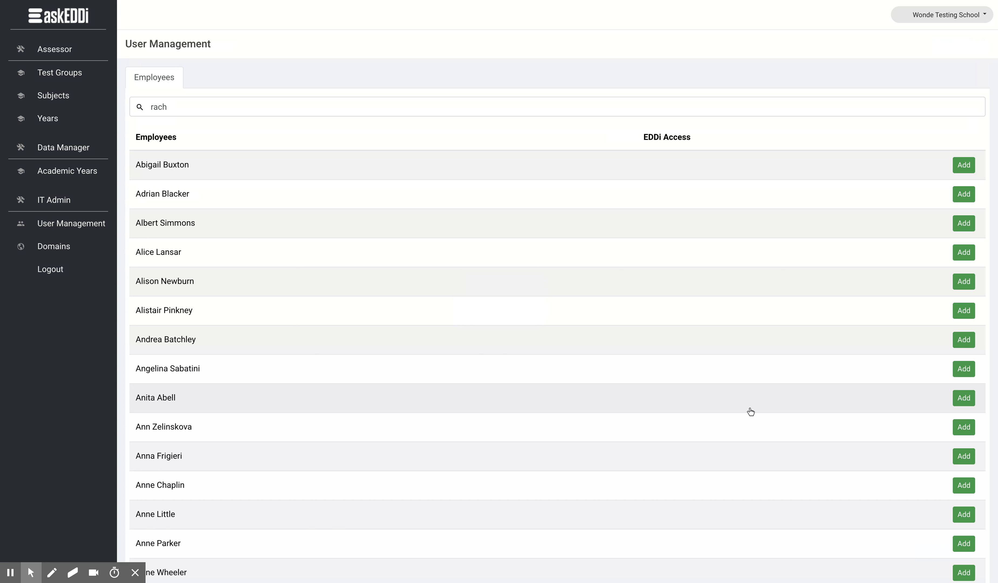
Search the employees again by the same first name to check the saved user's access
left_click(232, 102)
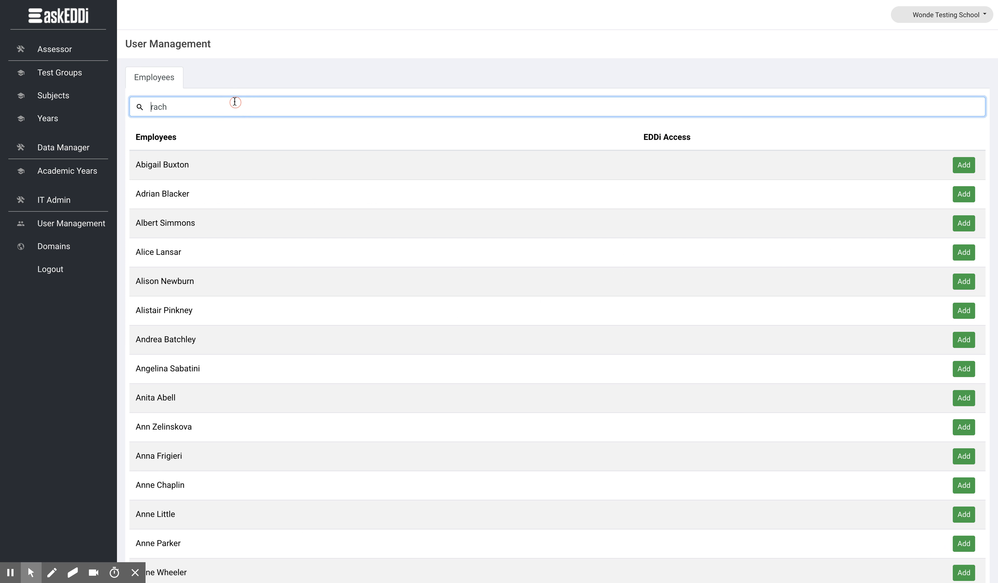
double_click(220, 104)
type("rach")
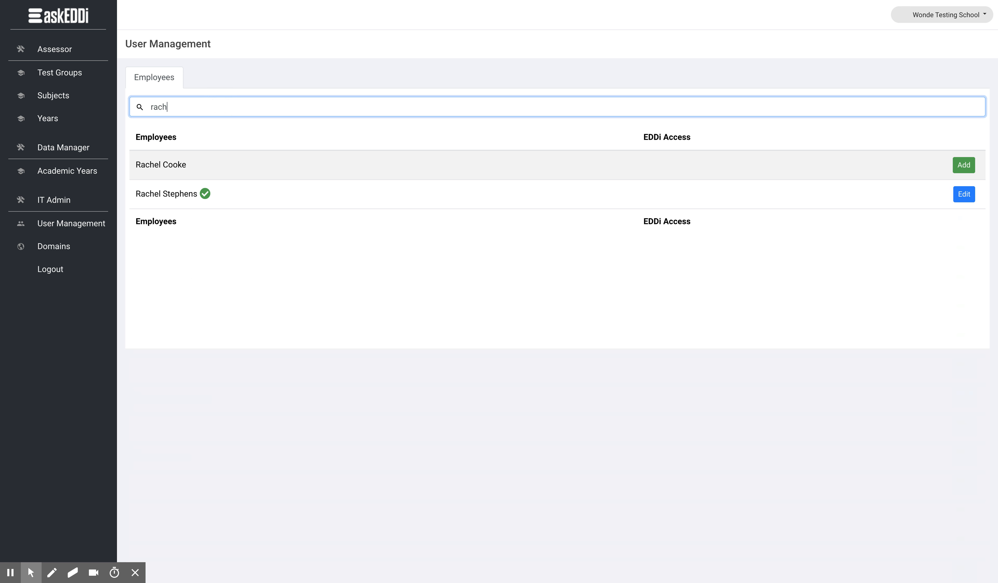